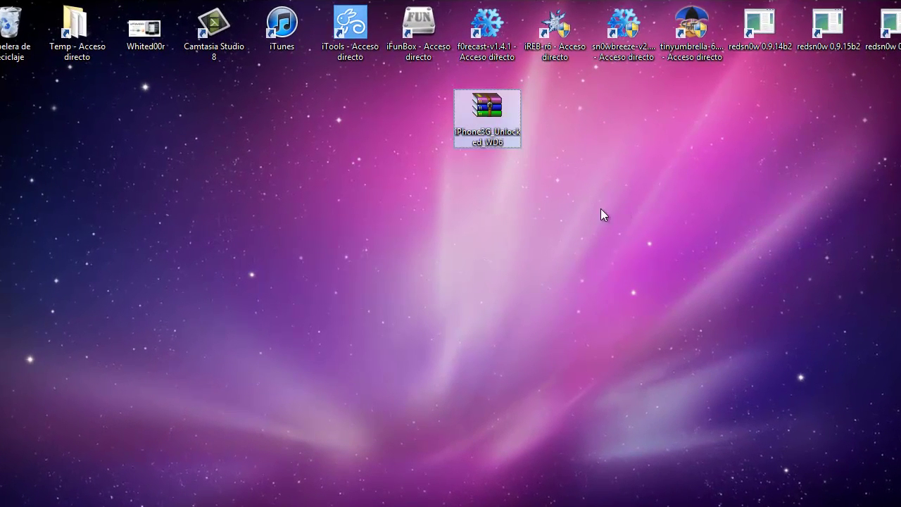
drag(485, 109, 436, 99)
click(403, 237)
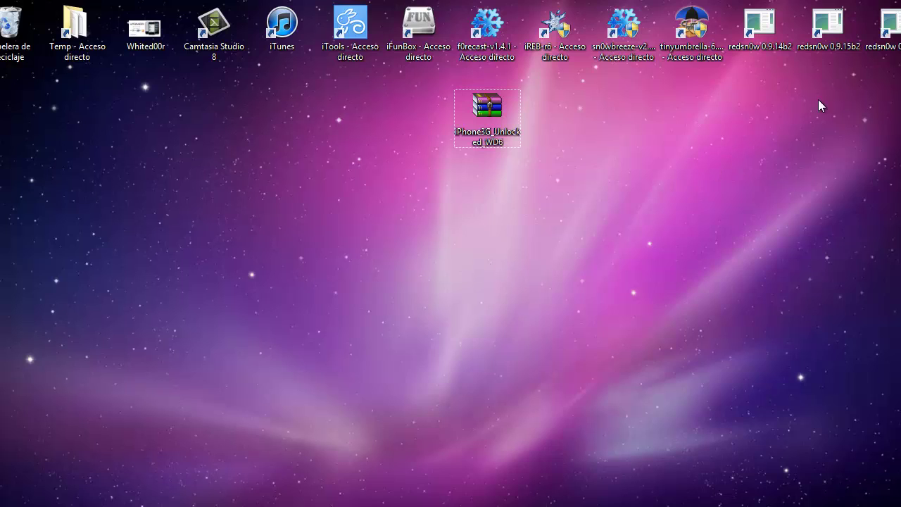
click(765, 41)
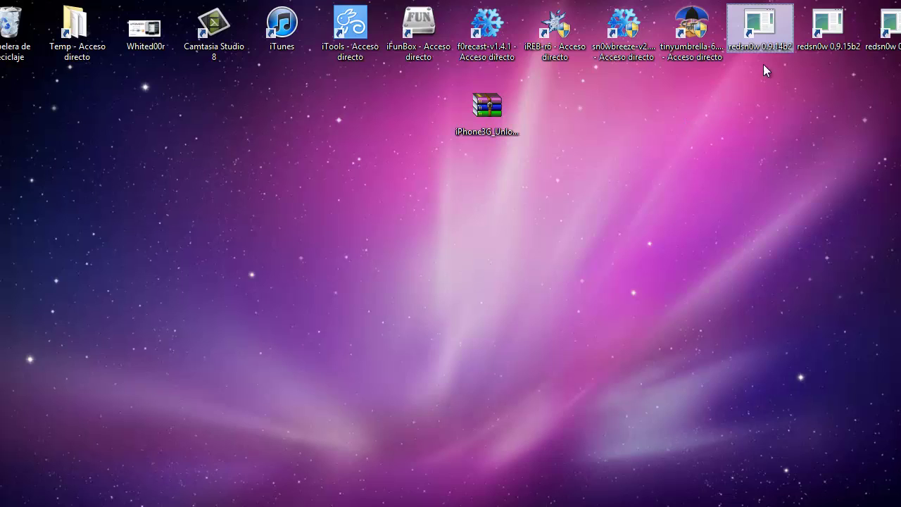
click(643, 178)
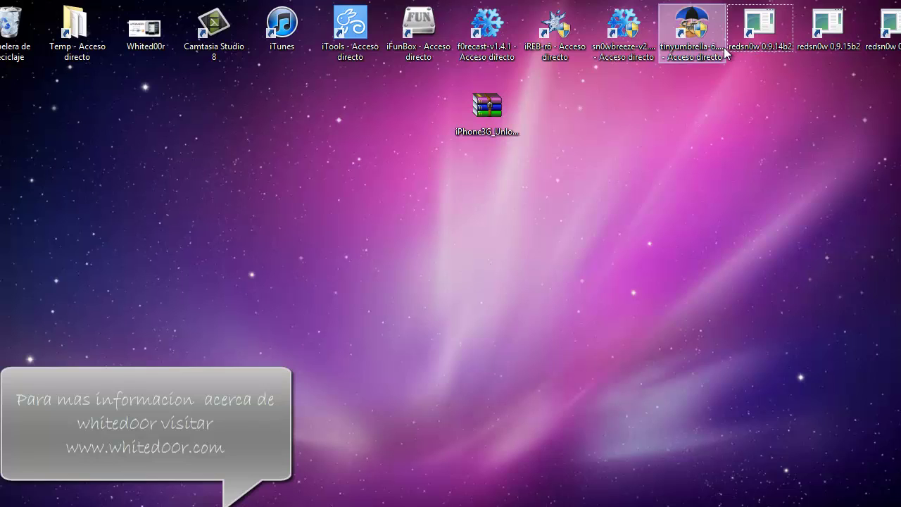
- Launch redsn0w 0.9.14b2 and manually specify iPhone1,2_4.2.1_8C148_Restore as the IPSW, accepting the identified build
click(771, 35)
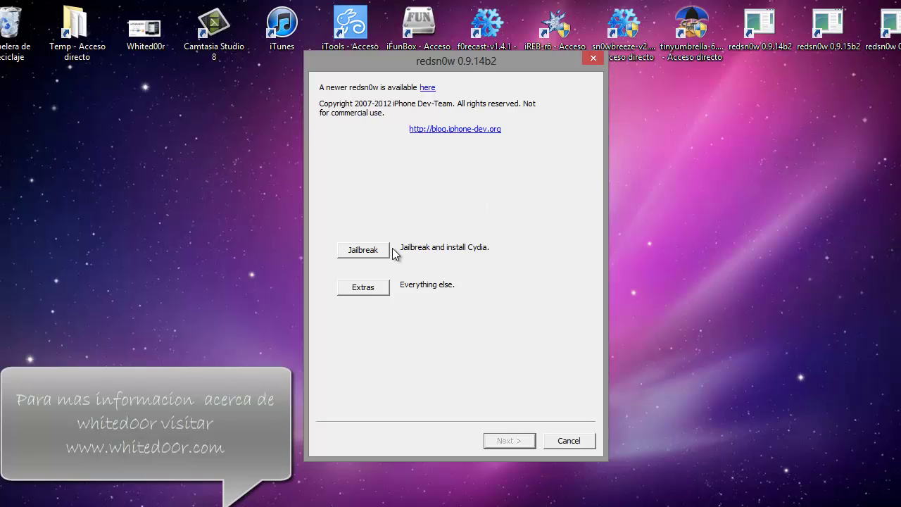
click(359, 287)
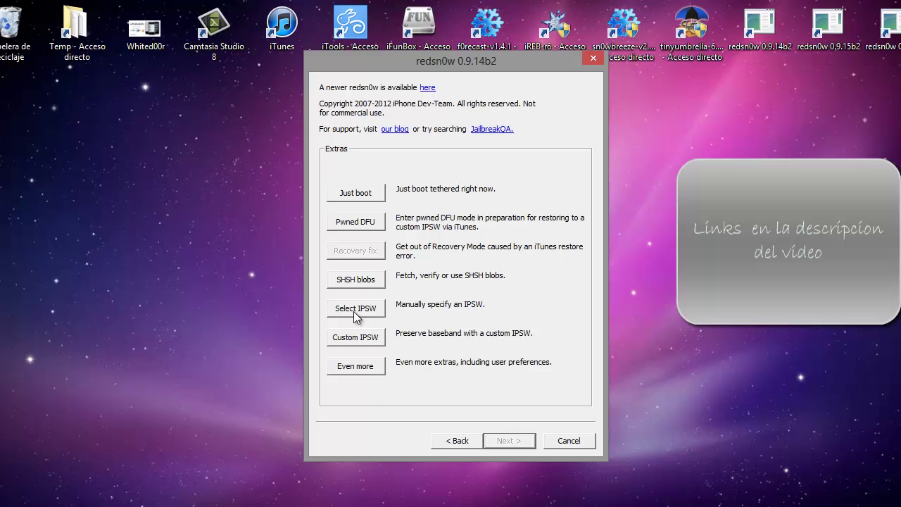
click(354, 311)
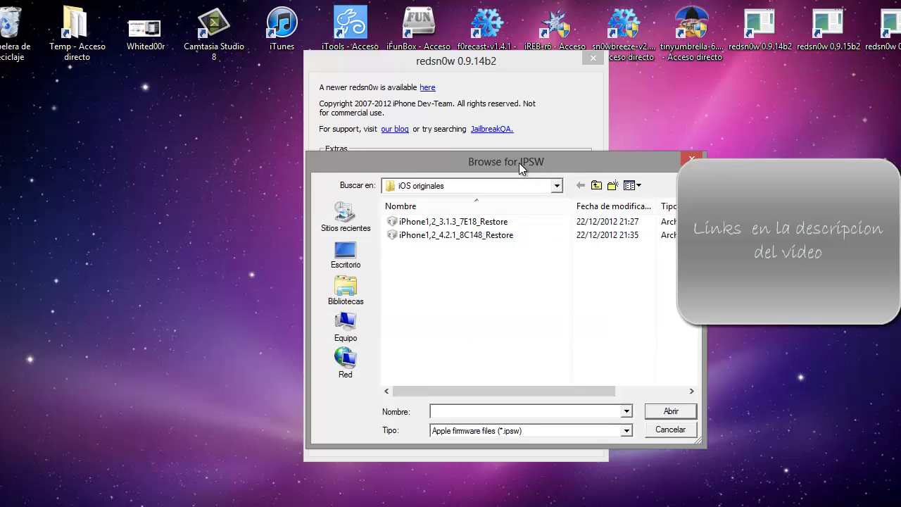
drag(513, 152, 495, 61)
click(425, 132)
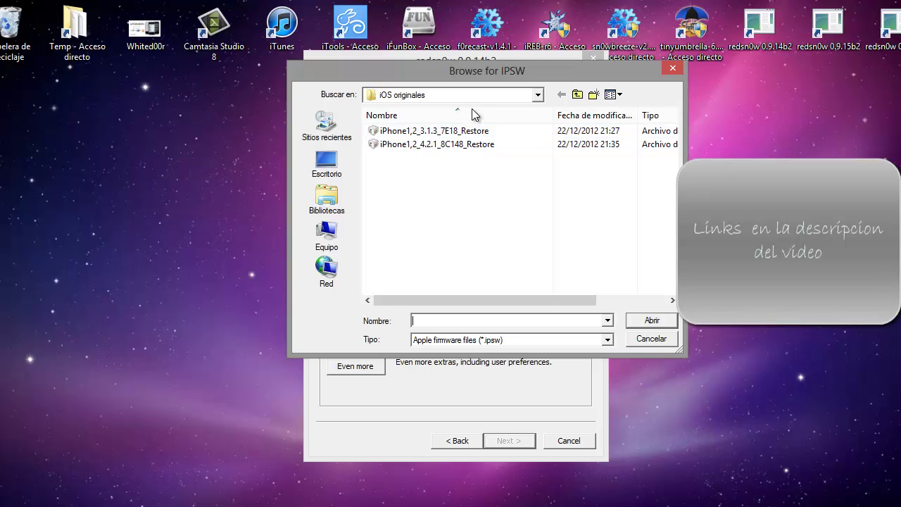
drag(472, 75, 487, 95)
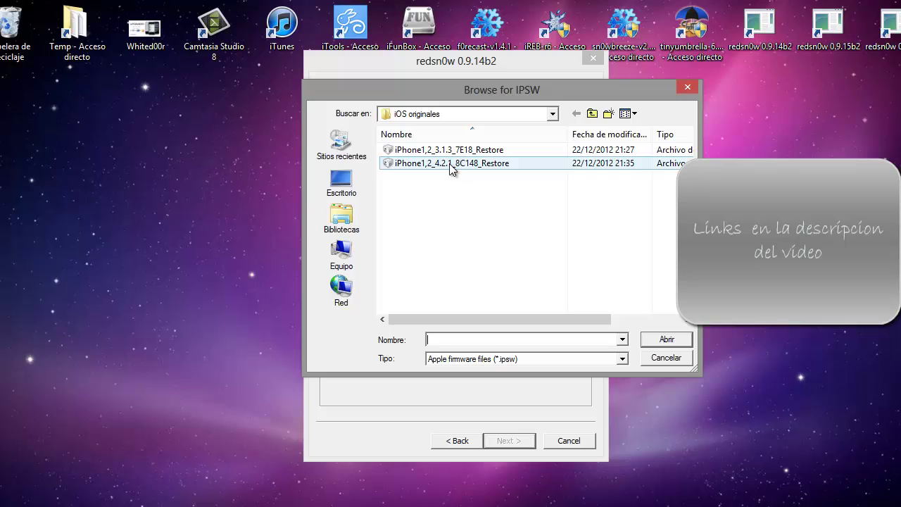
click(450, 164)
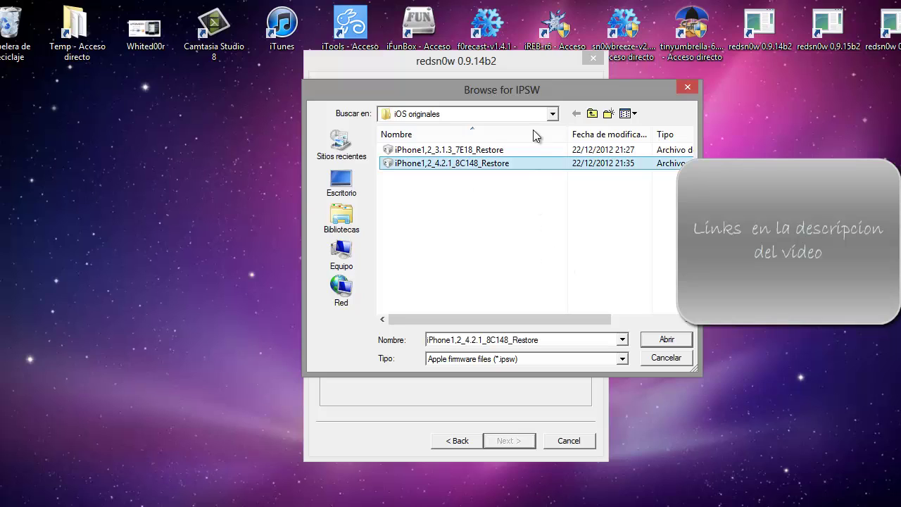
drag(519, 91, 519, 63)
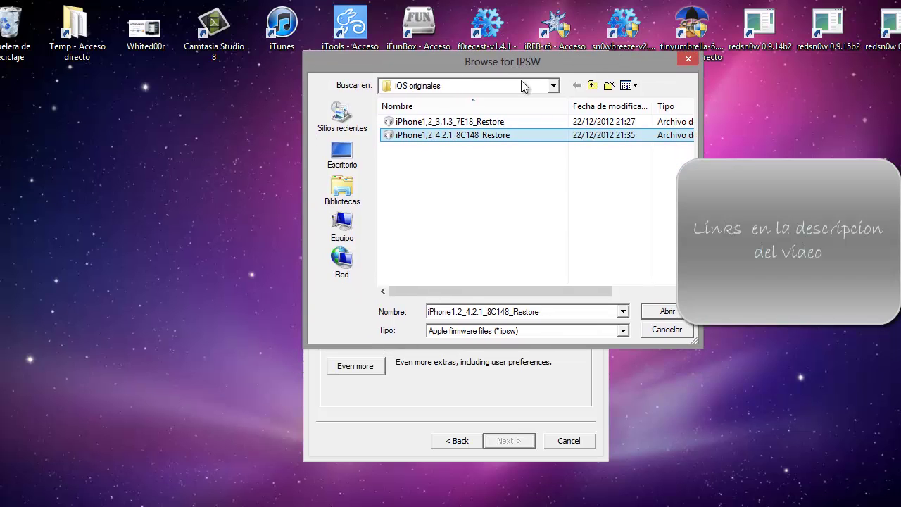
click(659, 313)
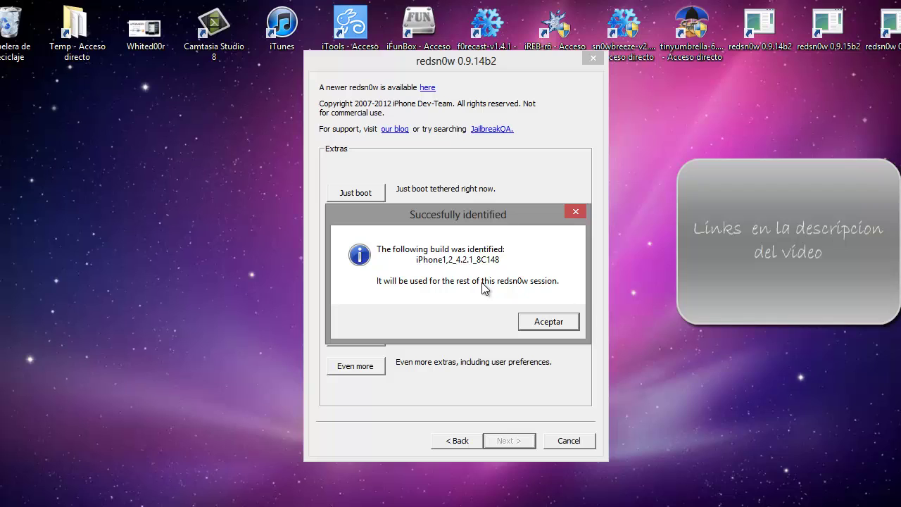
drag(440, 214, 438, 143)
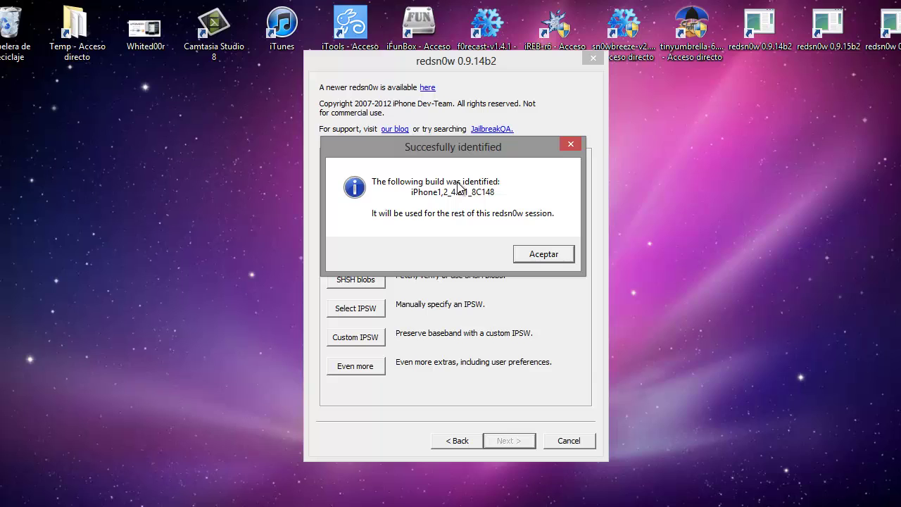
click(529, 255)
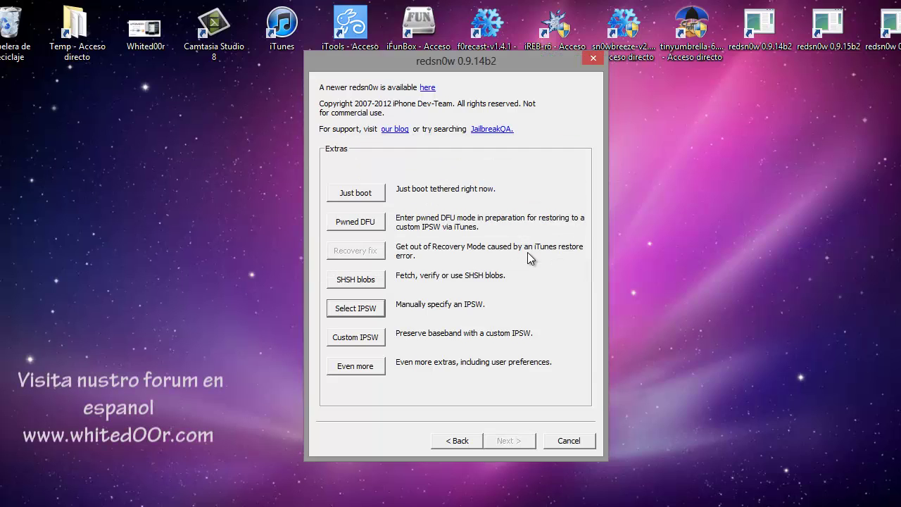
- Return to the redsn0w start page and open the jailbreak options for the chosen firmware
click(453, 442)
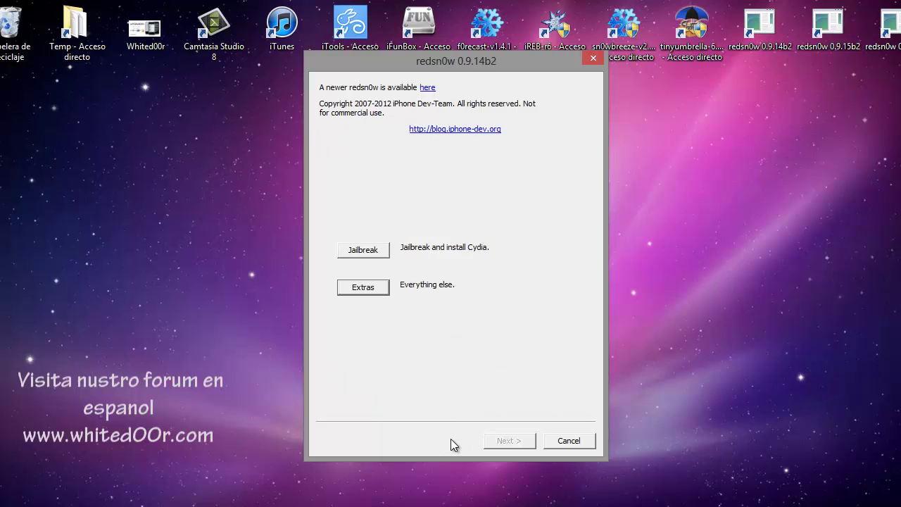
click(374, 256)
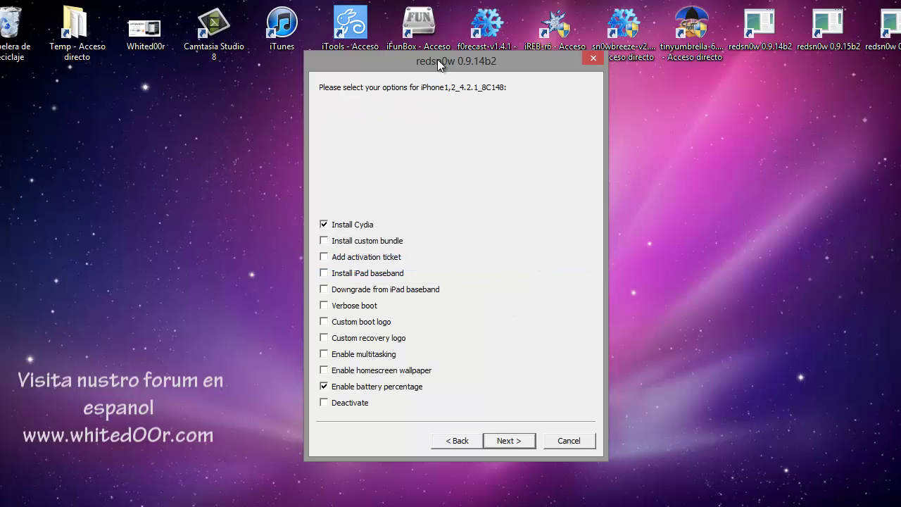
drag(437, 59, 440, 69)
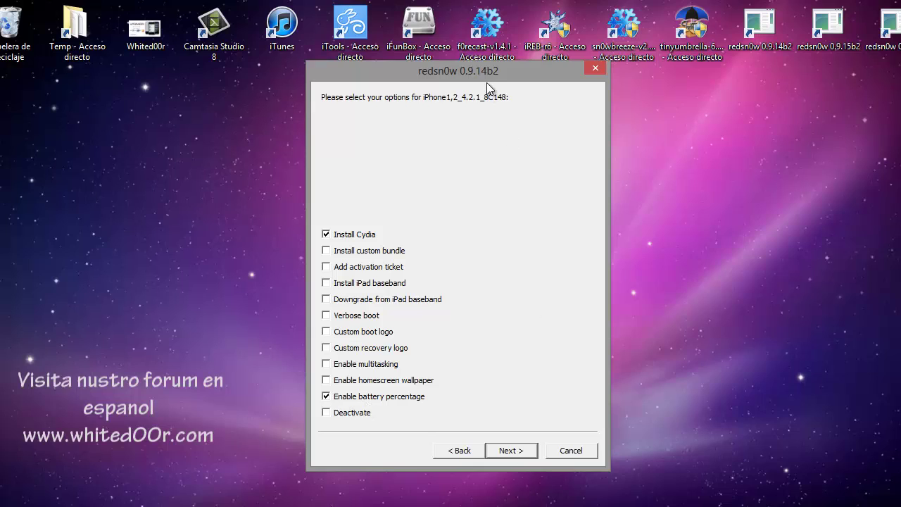
drag(485, 77, 485, 81)
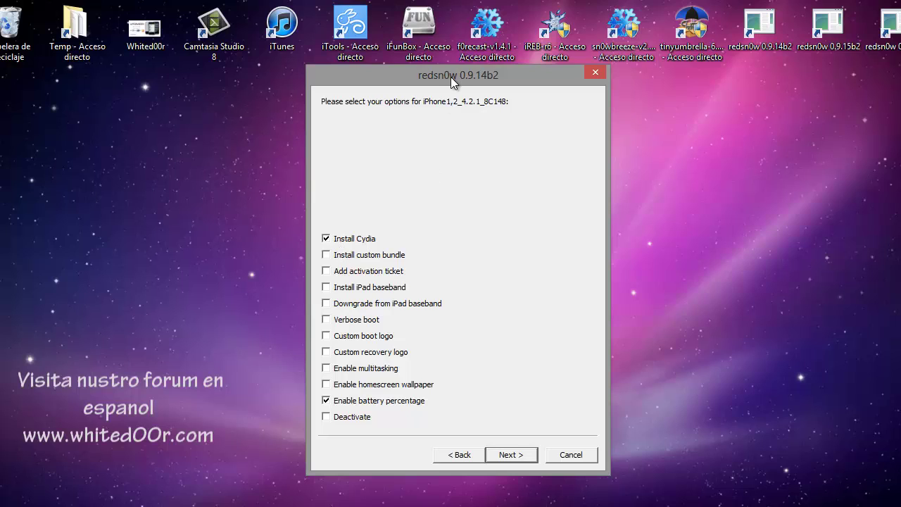
drag(452, 77, 462, 75)
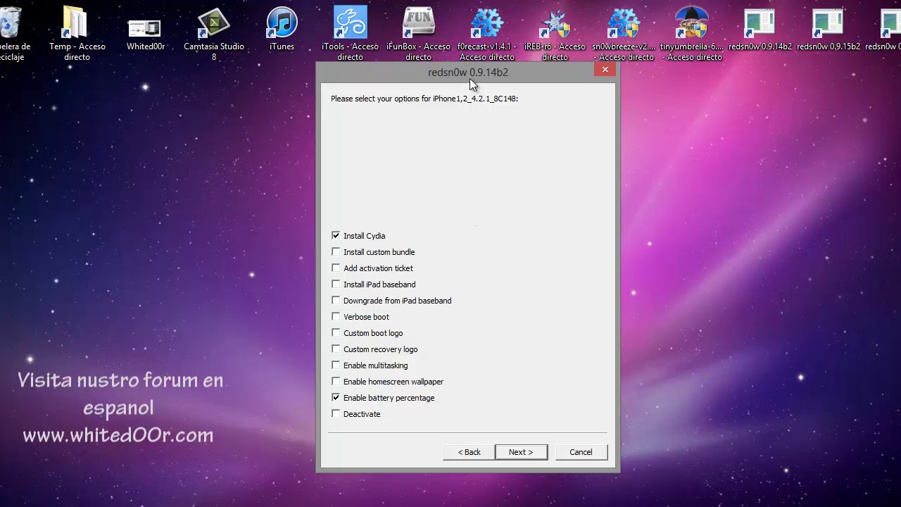
drag(470, 78, 470, 80)
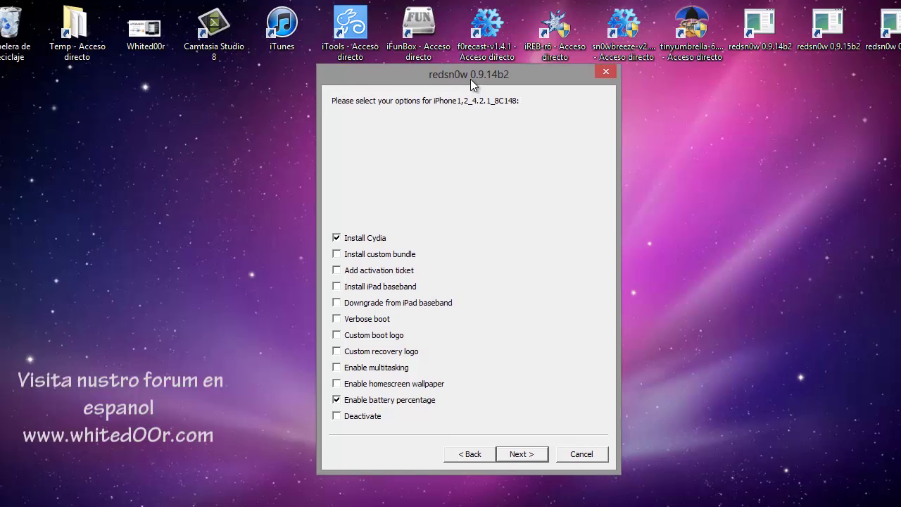
drag(471, 79, 471, 78)
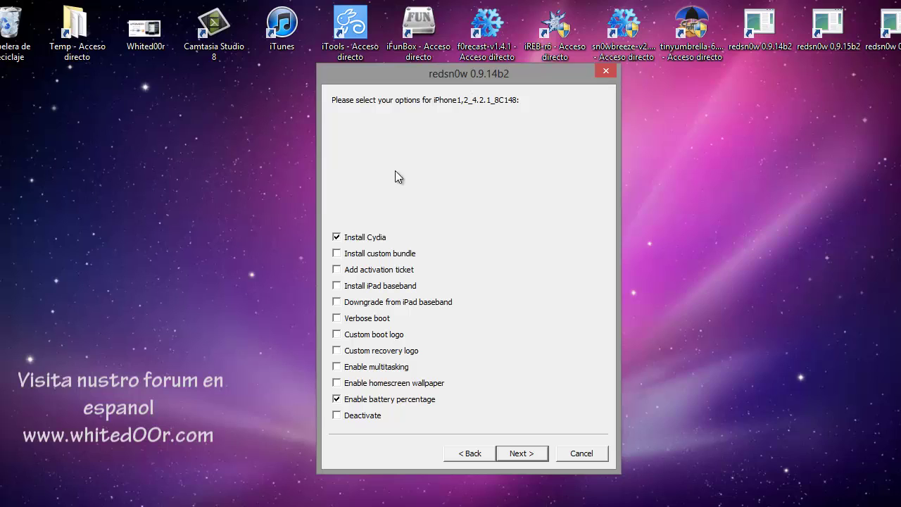
drag(484, 82, 482, 80)
- Enable the Install iPad baseband option, and view the DFU preparation instructions before returning to the jailbreak options
click(519, 453)
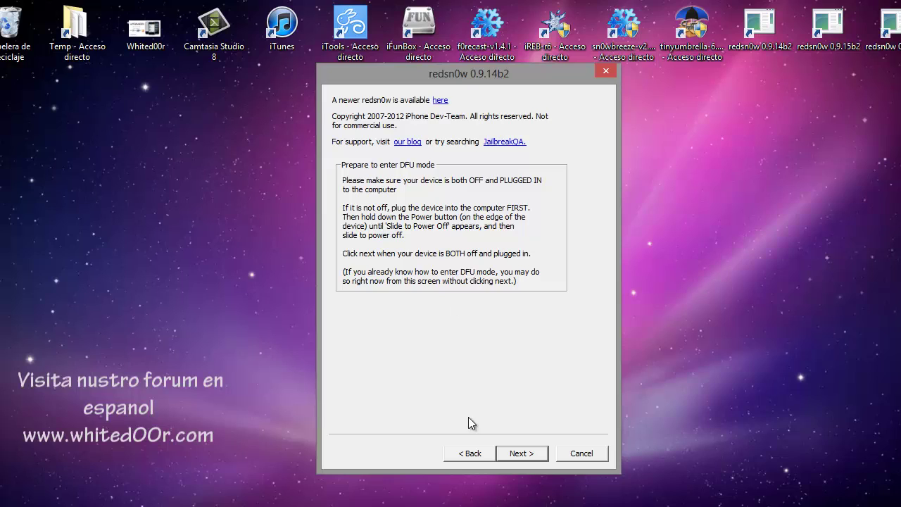
click(466, 454)
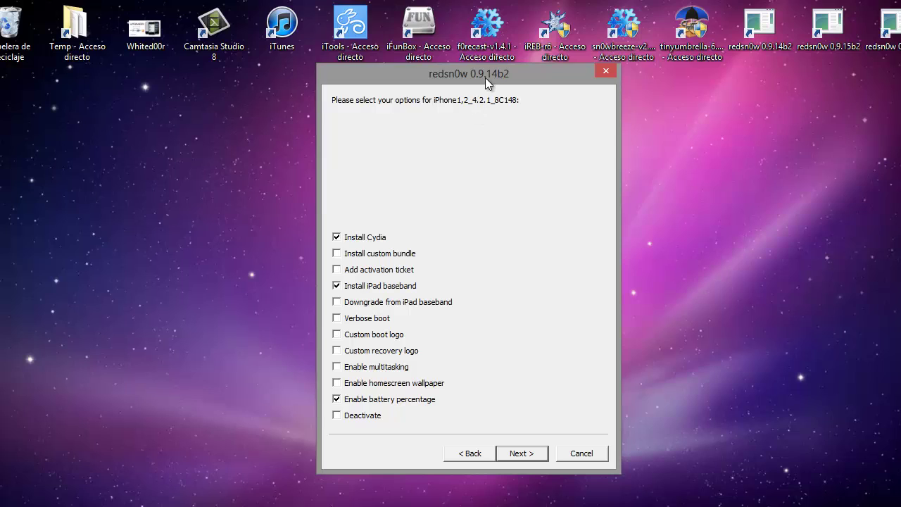
mouse_move(487, 75)
mouse_down()
mouse_move(493, 86)
mouse_move(487, 74)
mouse_up()
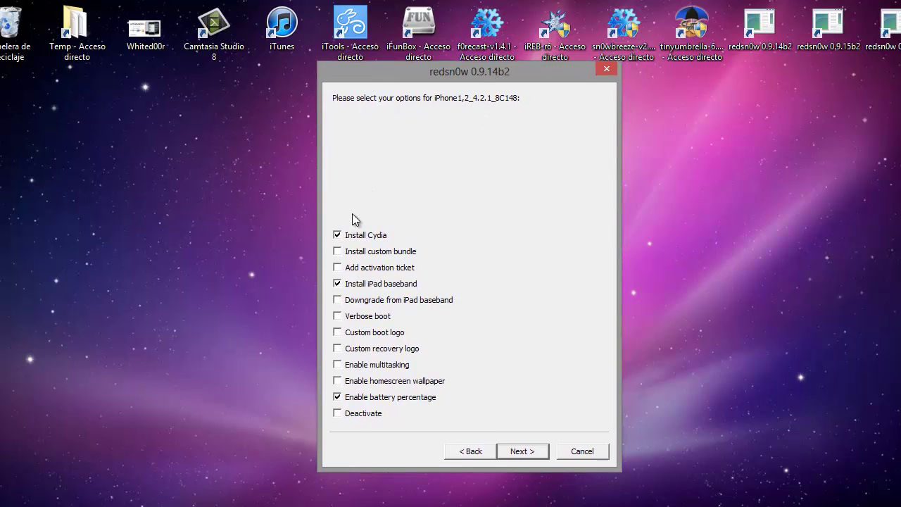
click(338, 237)
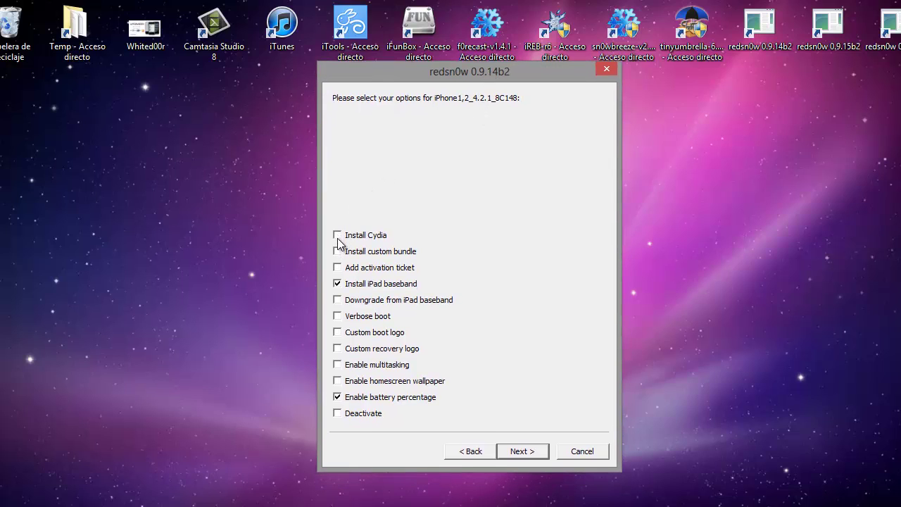
click(337, 398)
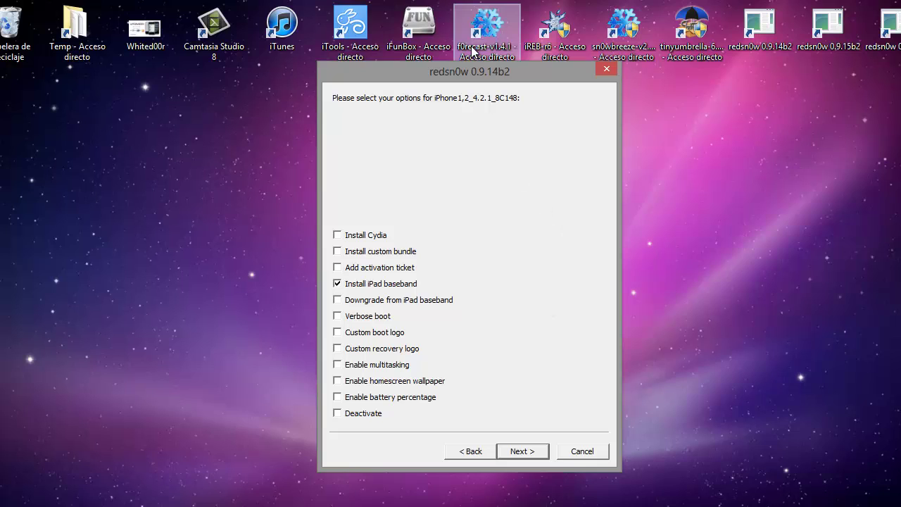
mouse_move(469, 74)
mouse_down()
mouse_move(469, 83)
mouse_move(468, 71)
mouse_up()
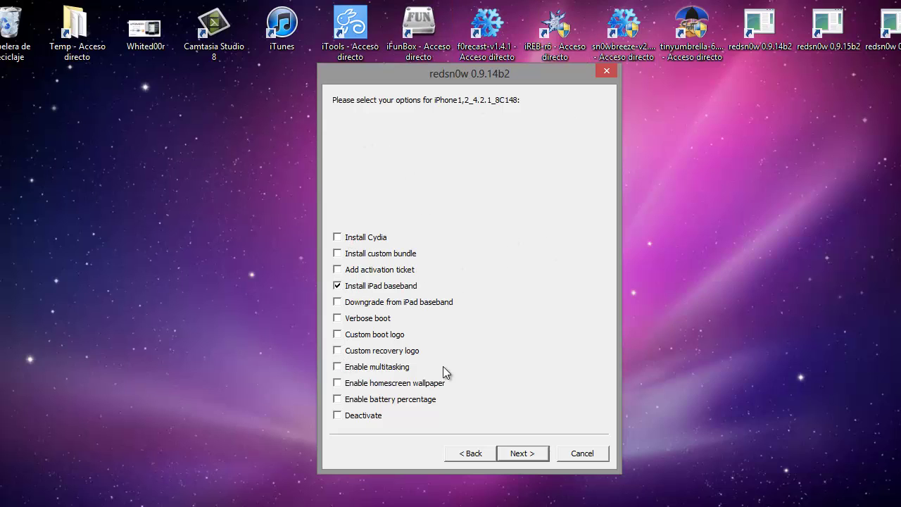
click(338, 237)
click(338, 399)
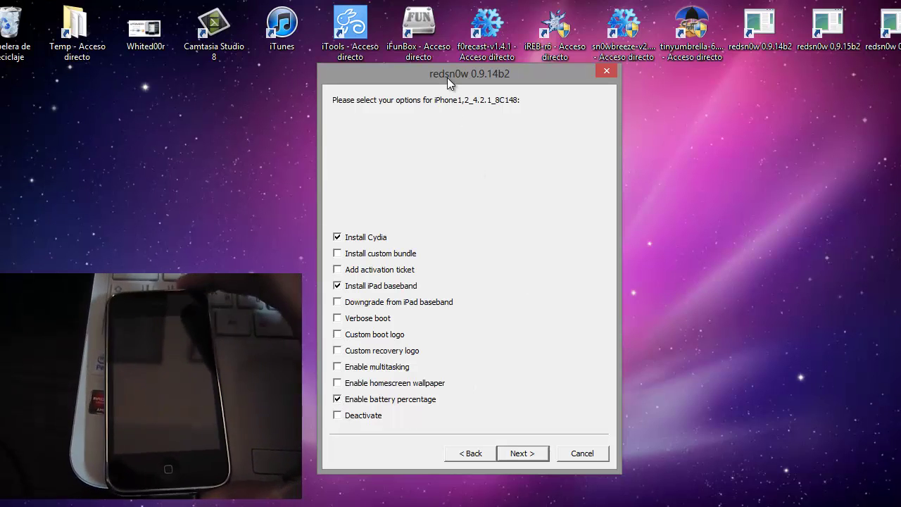
drag(447, 78, 443, 75)
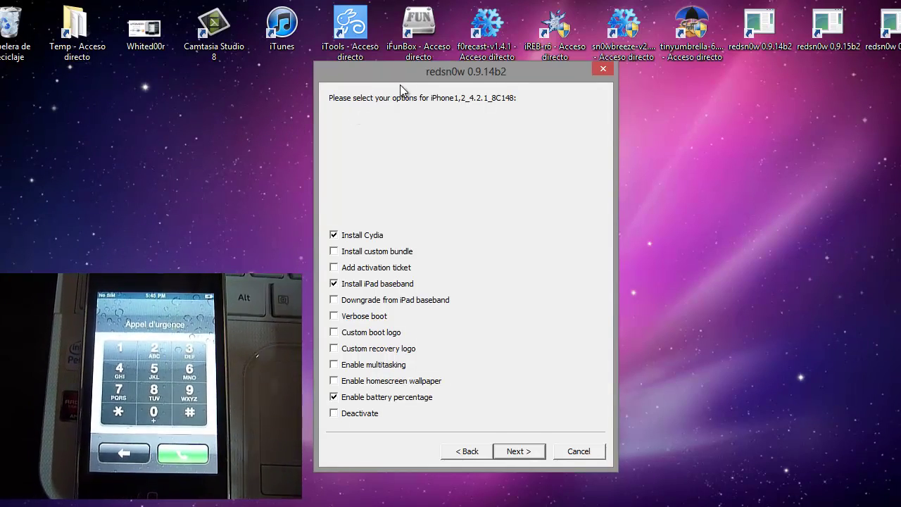
drag(387, 73, 374, 89)
click(322, 251)
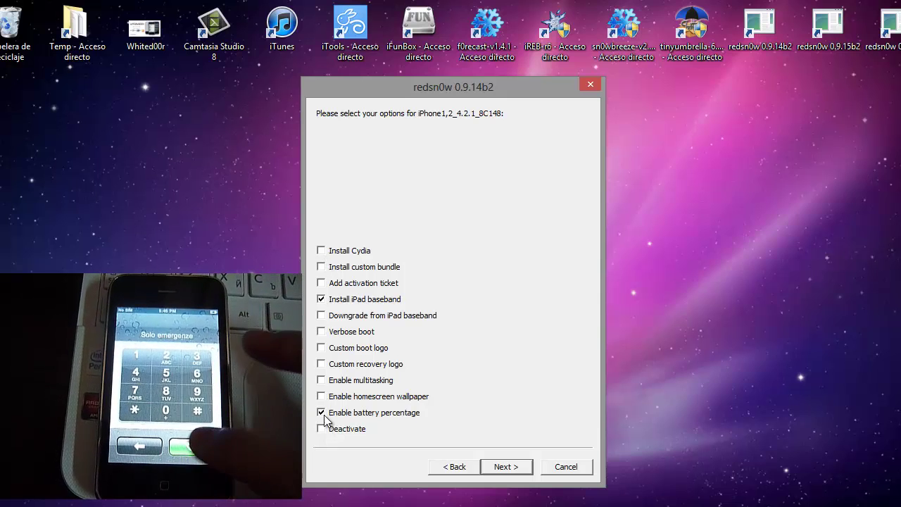
click(322, 250)
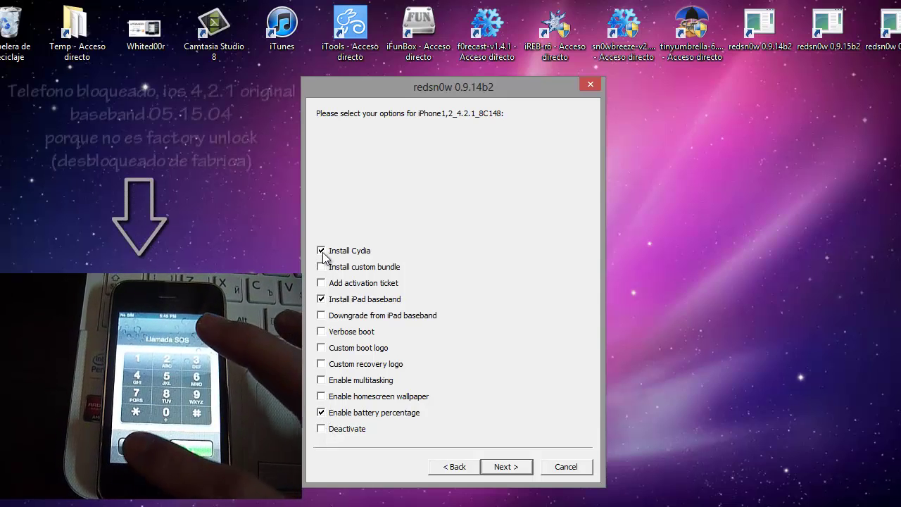
drag(423, 85, 422, 74)
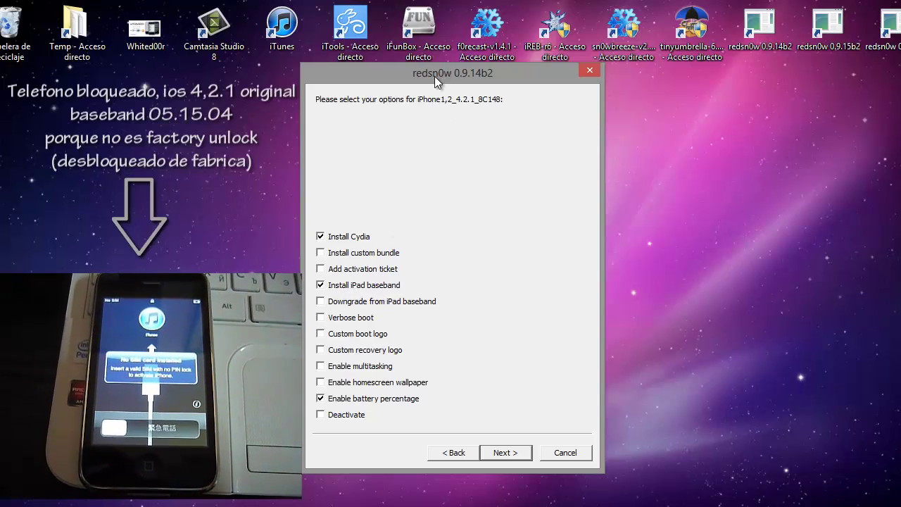
mouse_move(434, 76)
mouse_down()
mouse_move(436, 88)
mouse_move(434, 77)
mouse_up()
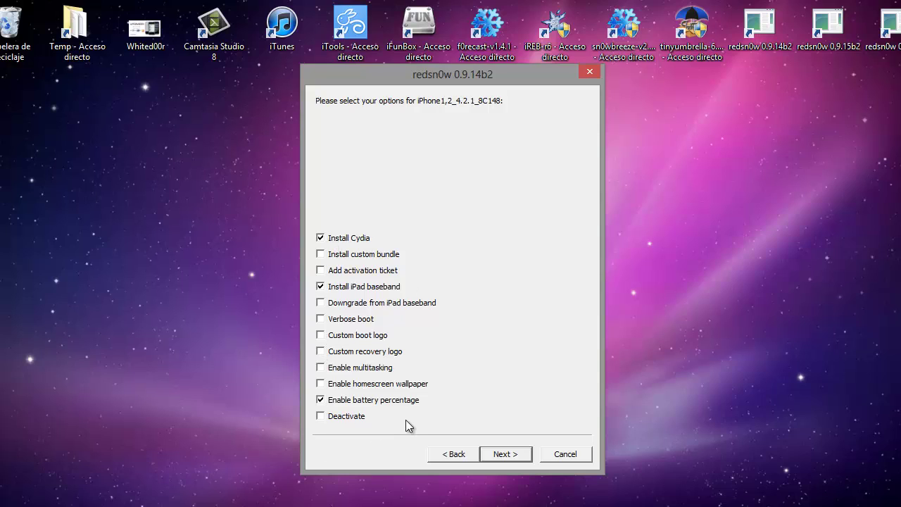
- Accept the selected jailbreak options and proceed past the DFU preparation instructions to start processing the build
click(502, 457)
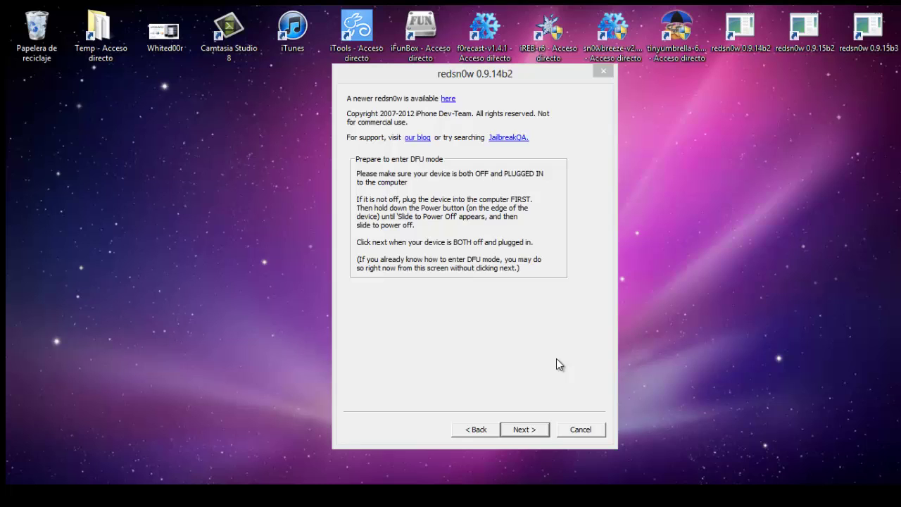
key(Return)
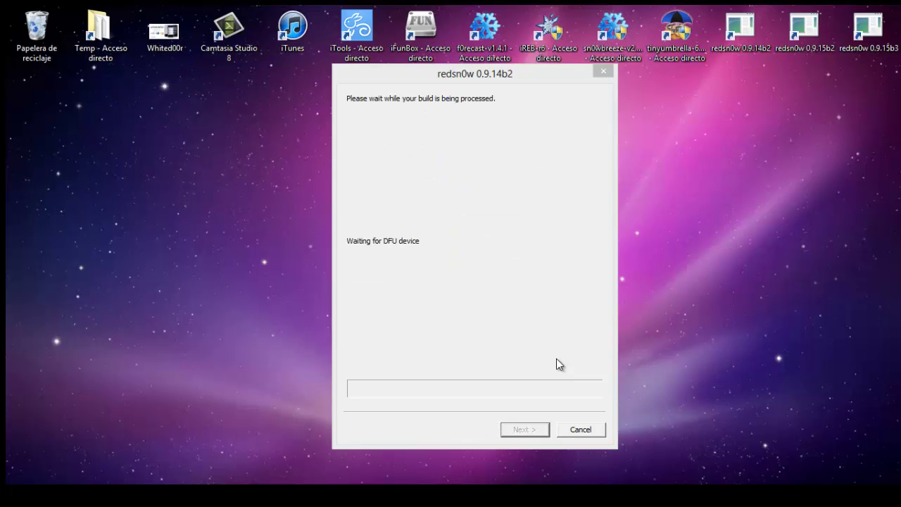